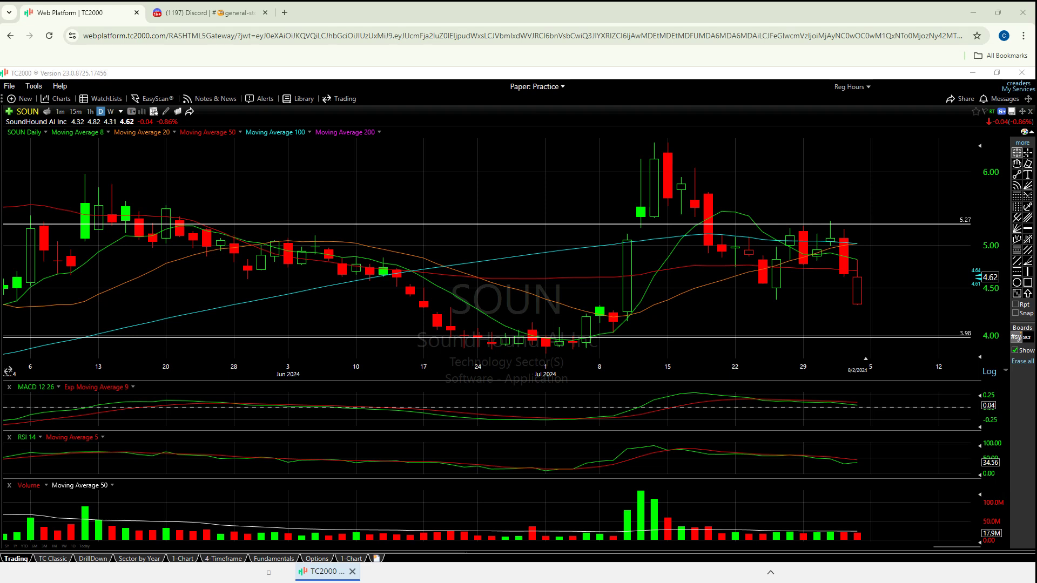
# Step: Load the Nasdaq Composite (COMPQX) daily chart and zoom out to show November through August
pyautogui.write('comp')
pyautogui.press('Down')
pyautogui.press('Down')
pyautogui.press('Down')
pyautogui.press('Up')
pyautogui.press('Return')
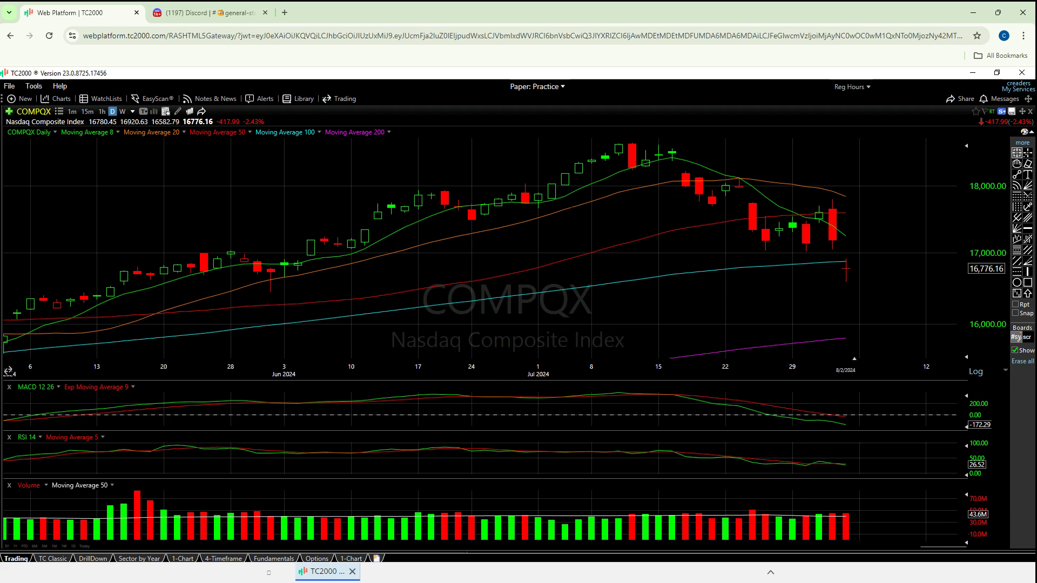
pyautogui.scroll(-8, 480, 249)
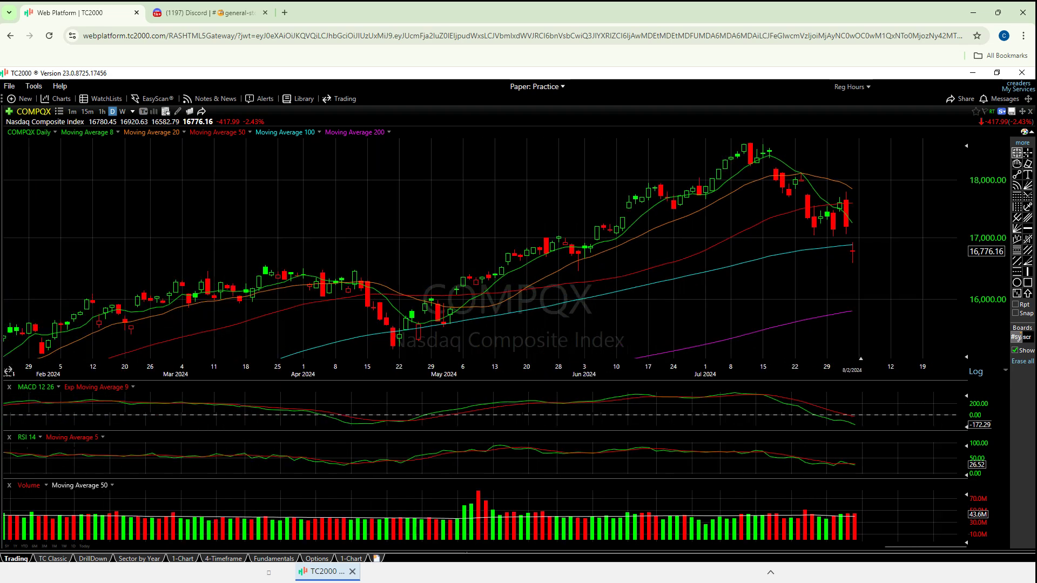
pyautogui.scroll(-3, 480, 249)
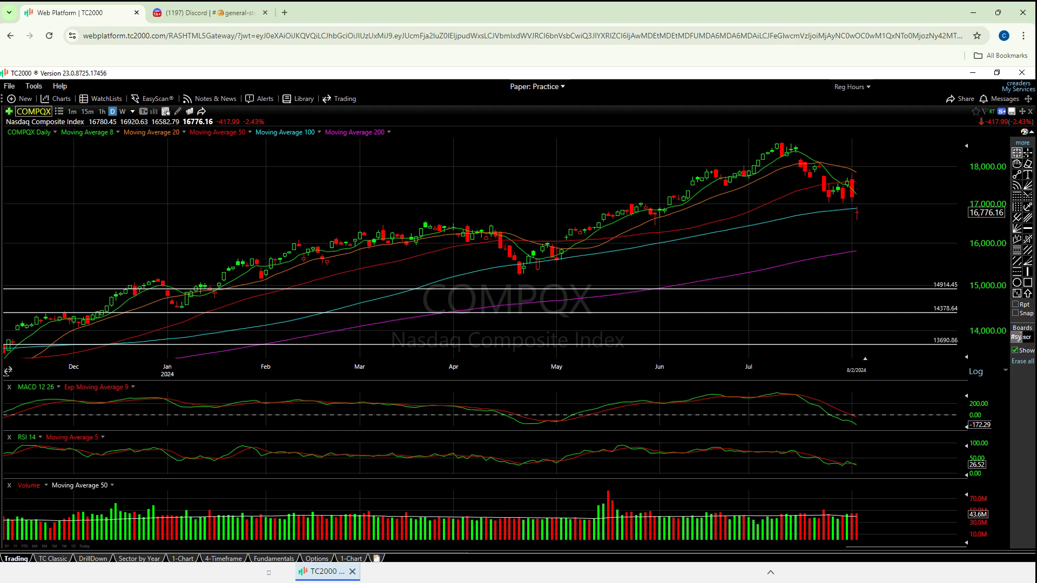
pyautogui.click(33, 111)
# Step: Reload the SOUN daily chart and zoom in to roughly the last two and a half months
pyautogui.write('SOUN')
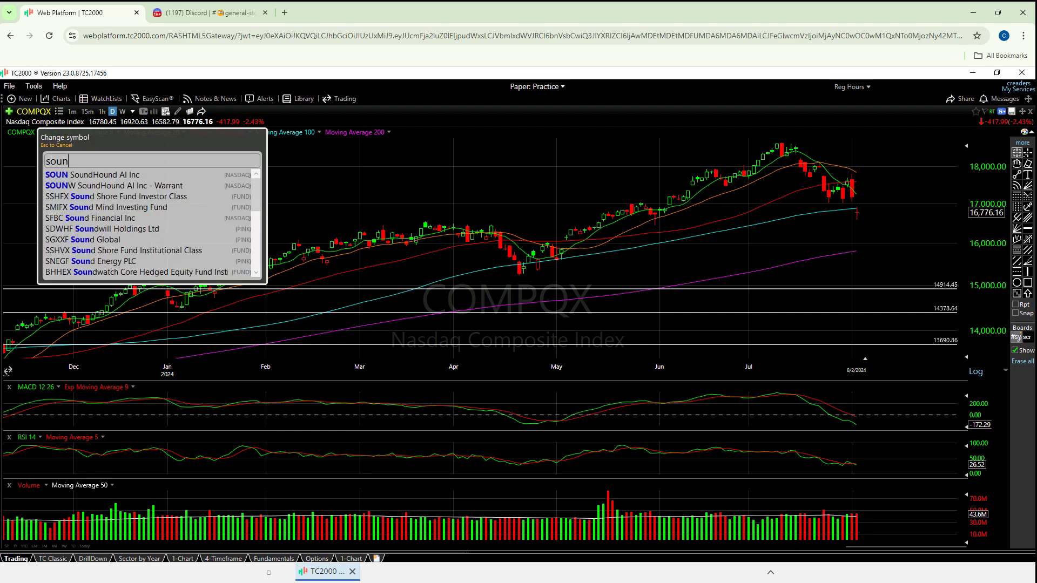
pyautogui.press('Return')
pyautogui.scroll(6, 486, 249)
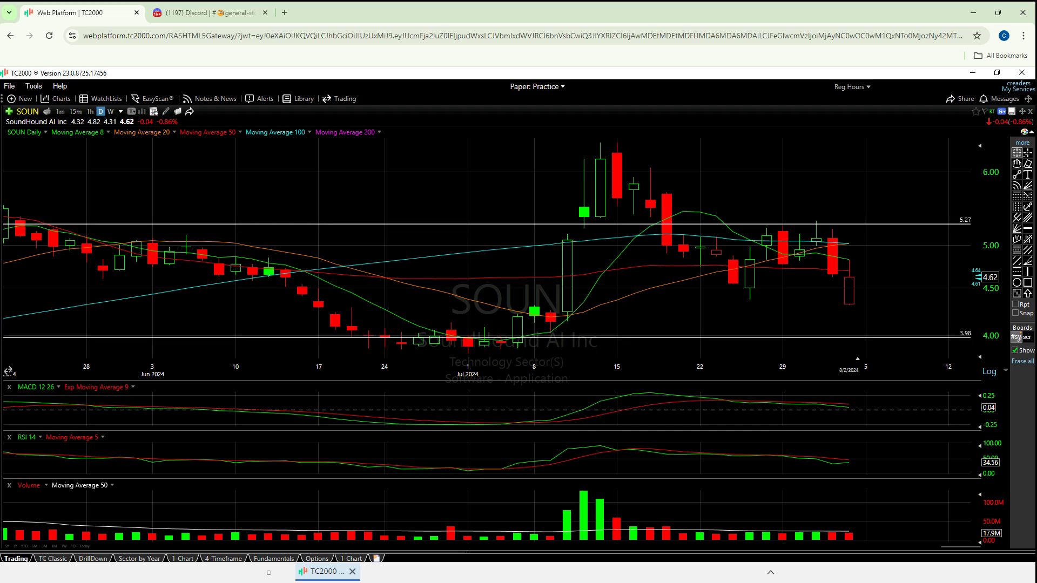
pyautogui.press('Return')
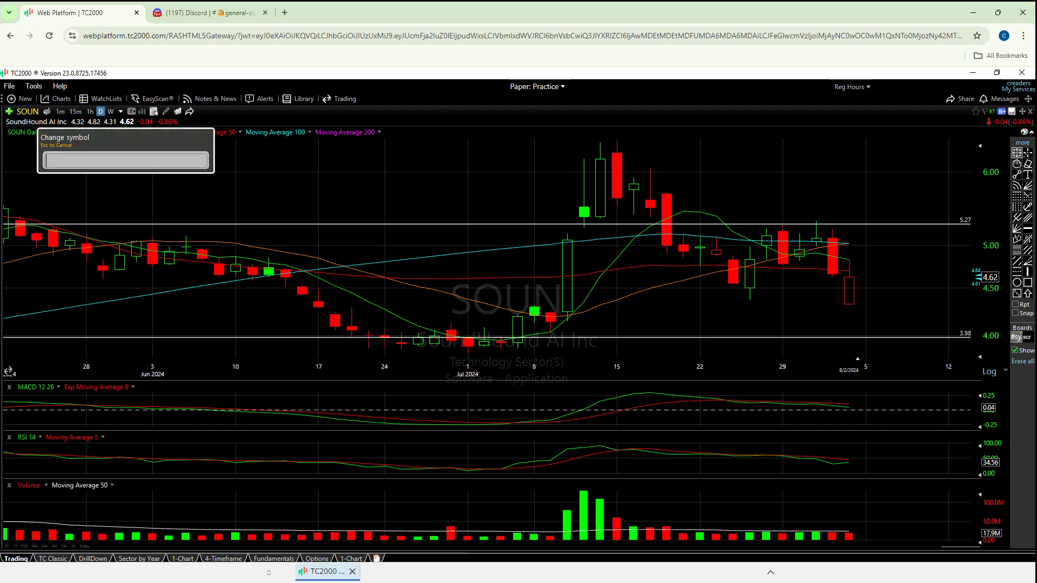
# Step: Search 'comp' and load the COMPQX daily chart covering late May through early August
pyautogui.write('COmpo')
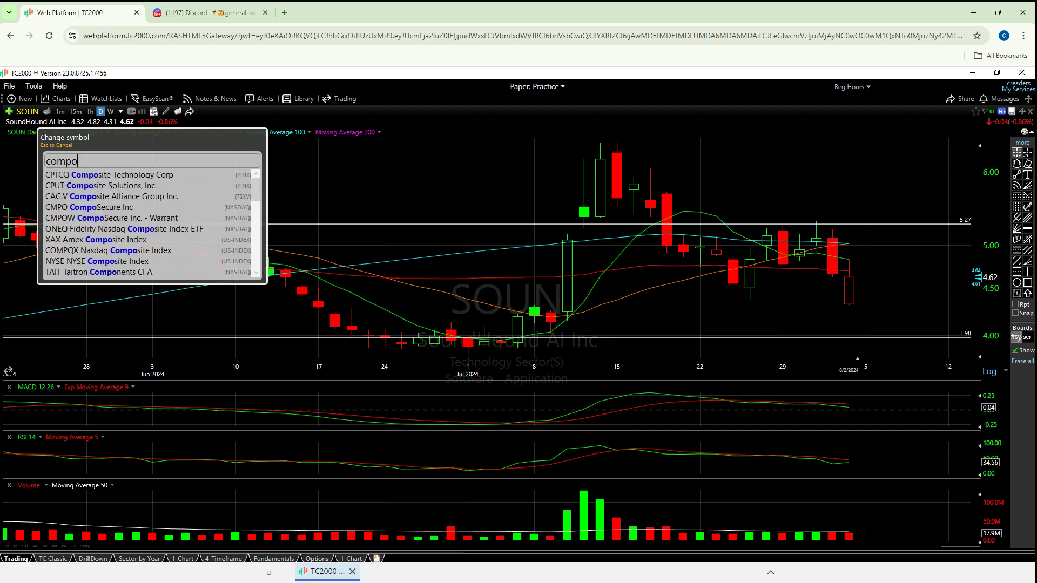
pyautogui.press('BackSpace')
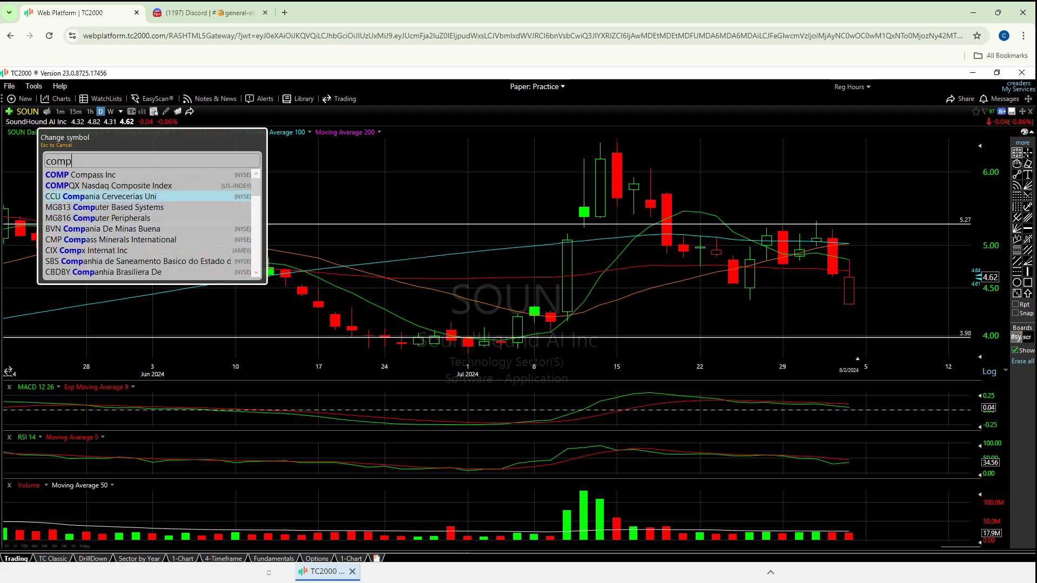
pyautogui.press('Return')
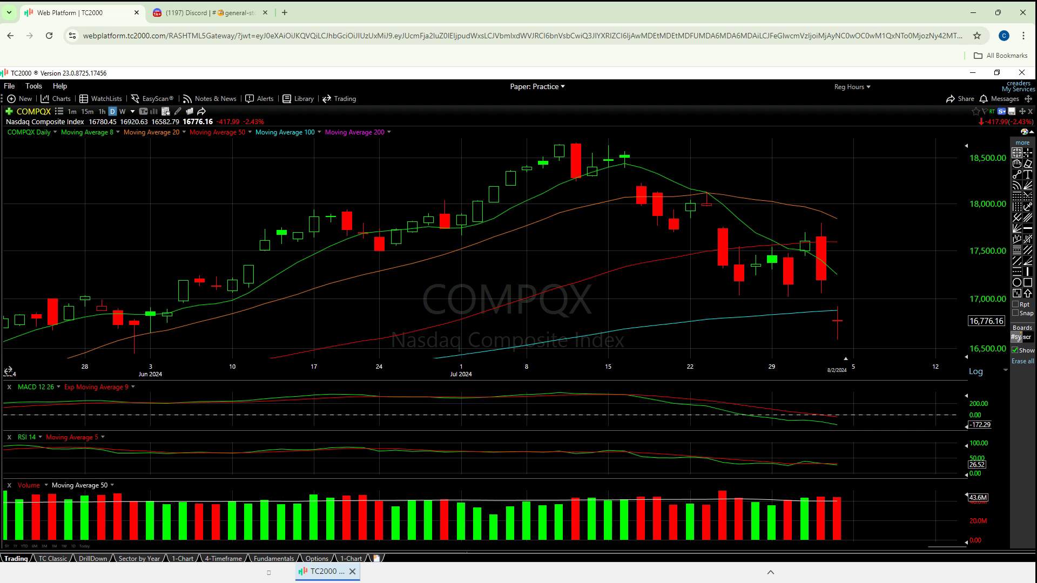
pyautogui.moveTo(478, 212)
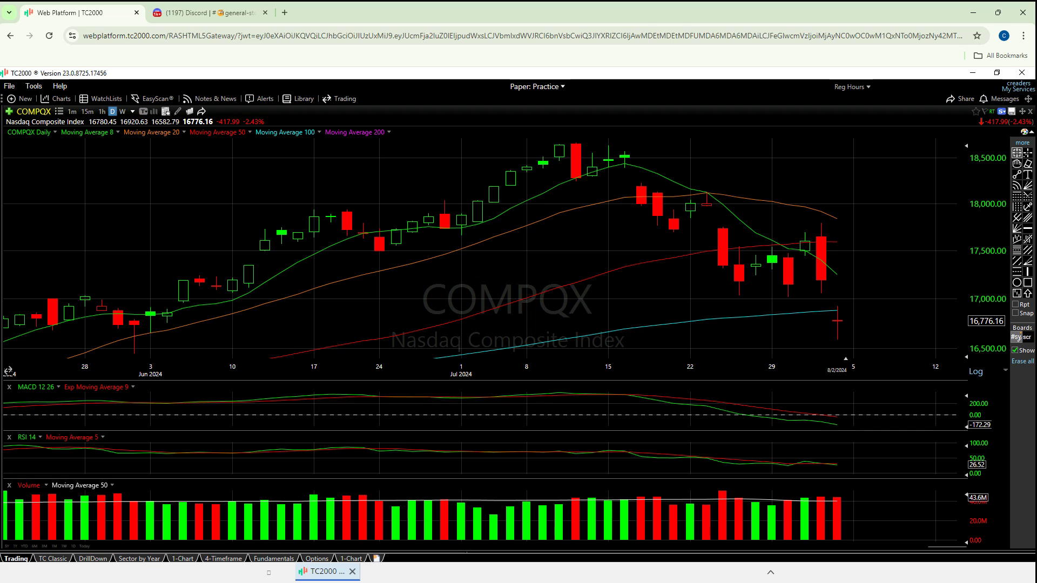
# Step: Zoom the COMPQX daily chart out so bars reach back to April 2024
pyautogui.press('Down')
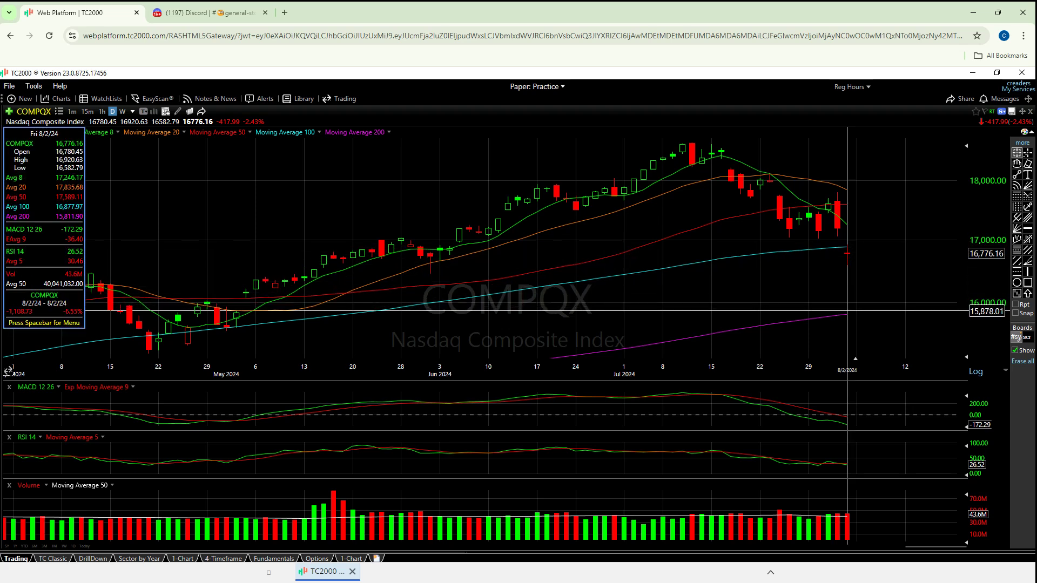
# Step: View the QQQ chart, then reload the SOUN daily chart spanning April through August
pyautogui.write('q')
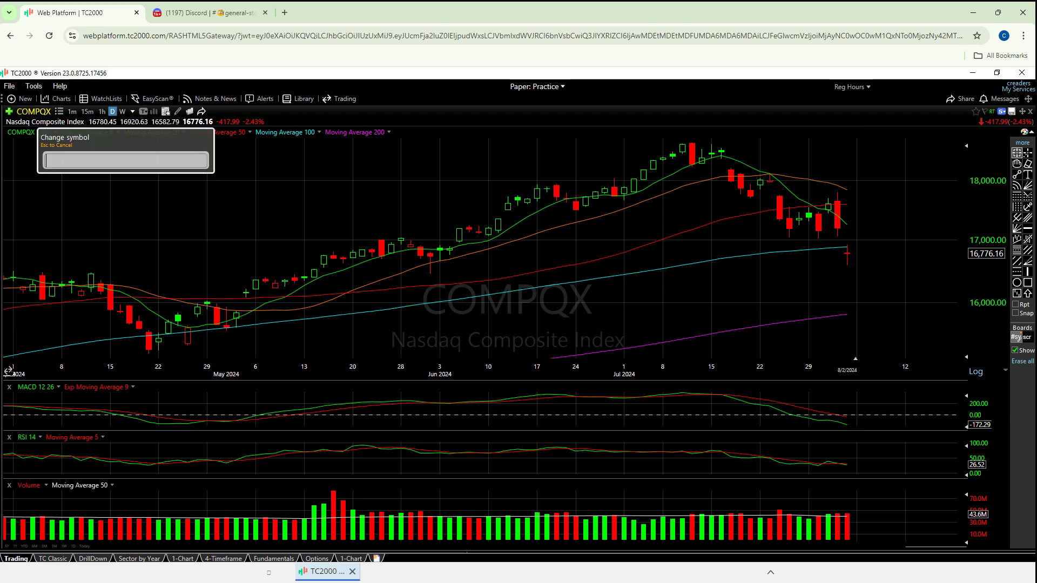
pyautogui.write('qq')
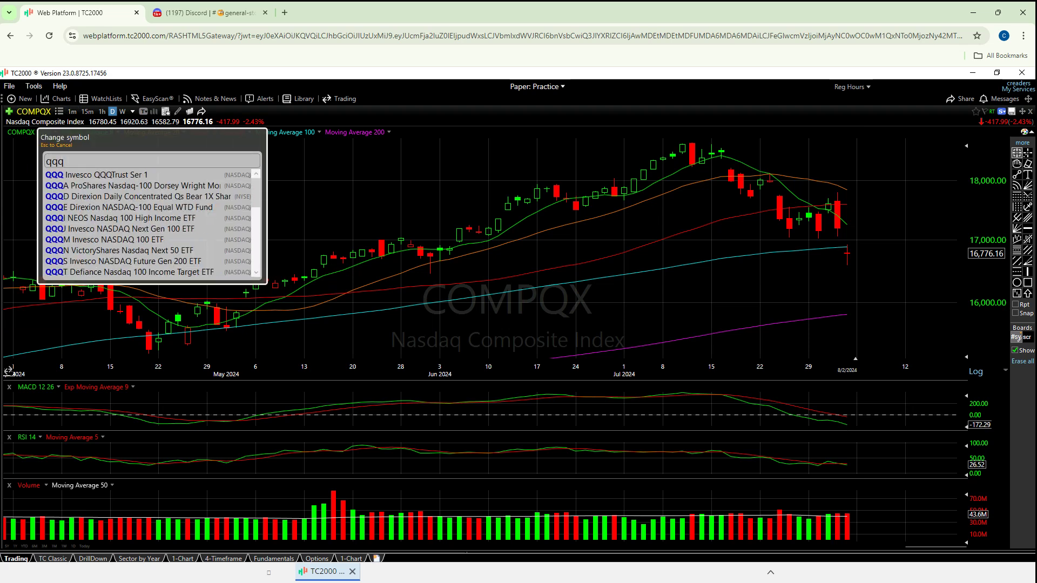
pyautogui.press('Return')
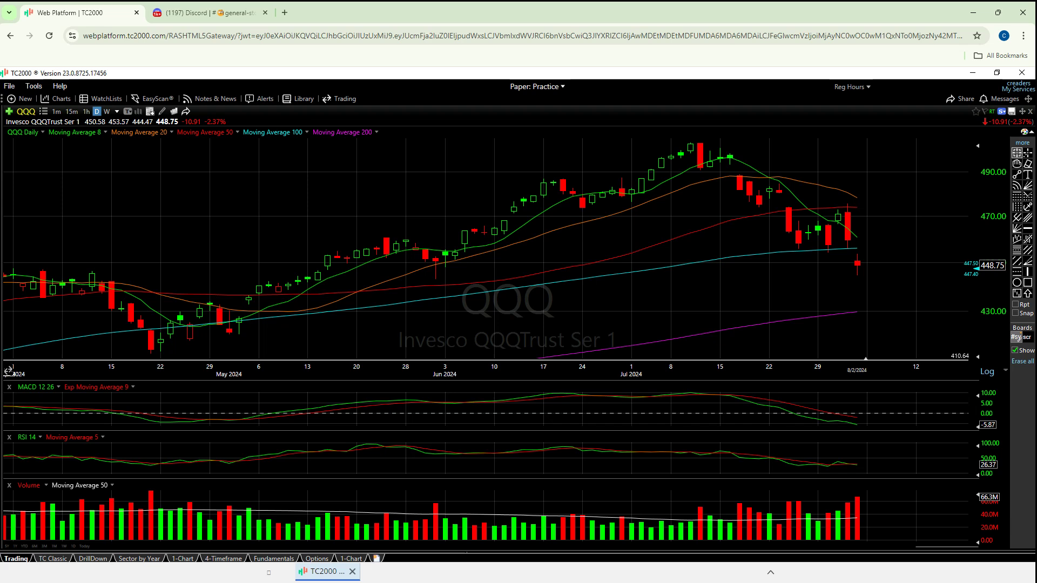
pyautogui.click(26, 111)
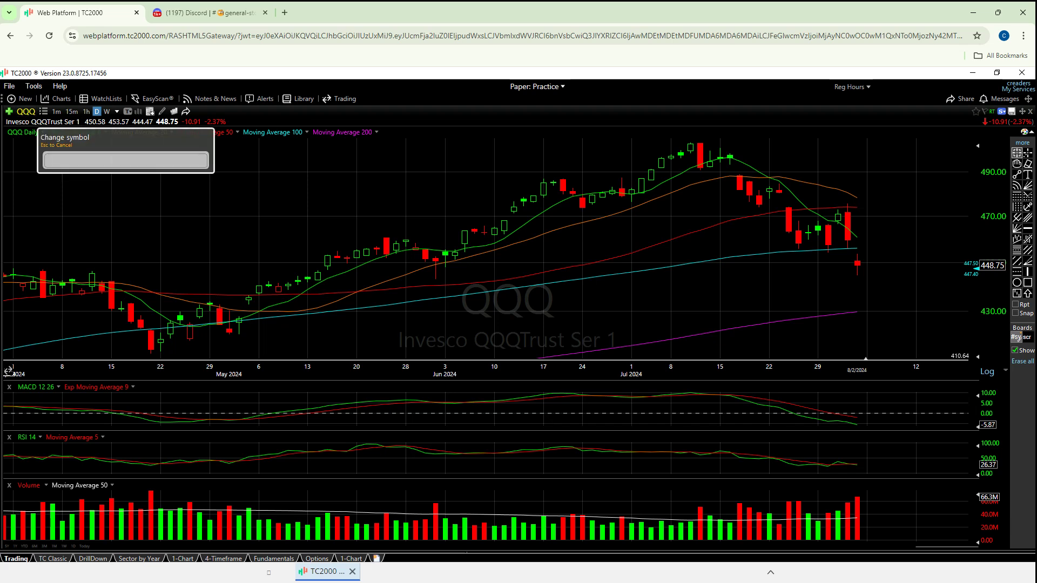
pyautogui.write('SOUN')
pyautogui.press('Return')
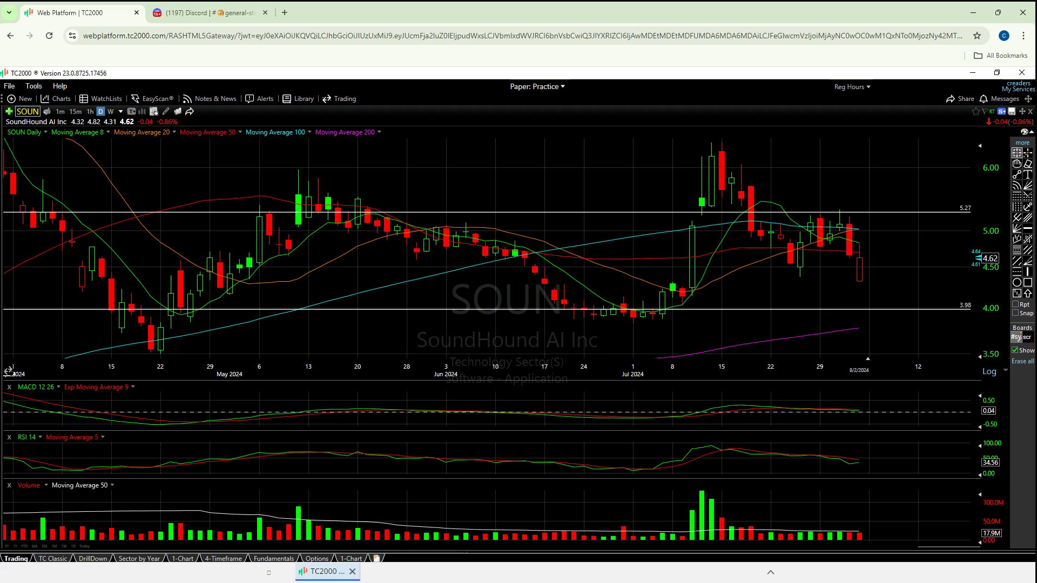
pyautogui.scroll(-5, 486, 249)
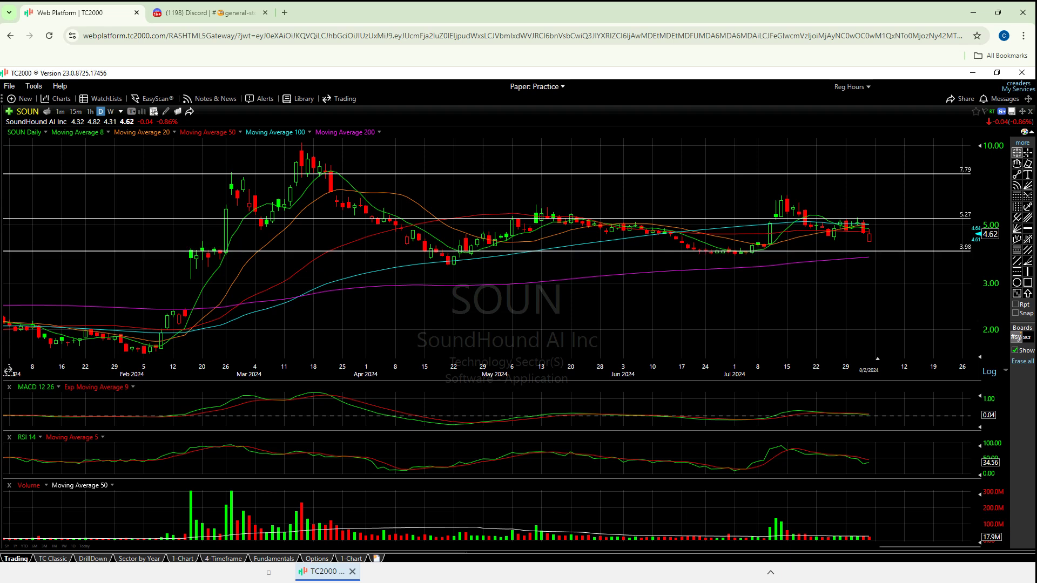
pyautogui.scroll(5, 486, 249)
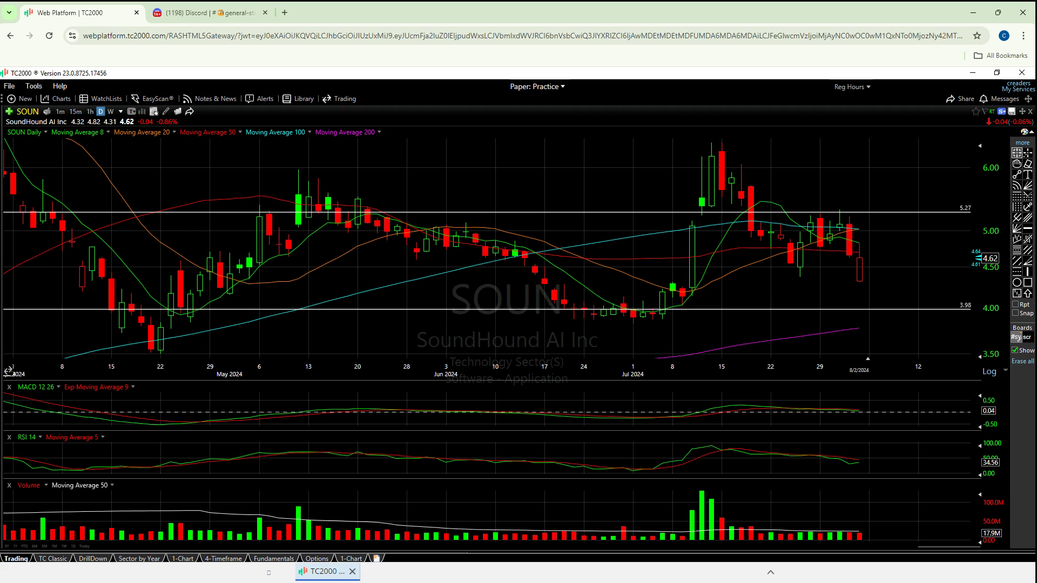
# Step: Zoom SOUN daily out to January–August 2024, then switch to the weekly chart from 2021
pyautogui.scroll(-2, 486, 249)
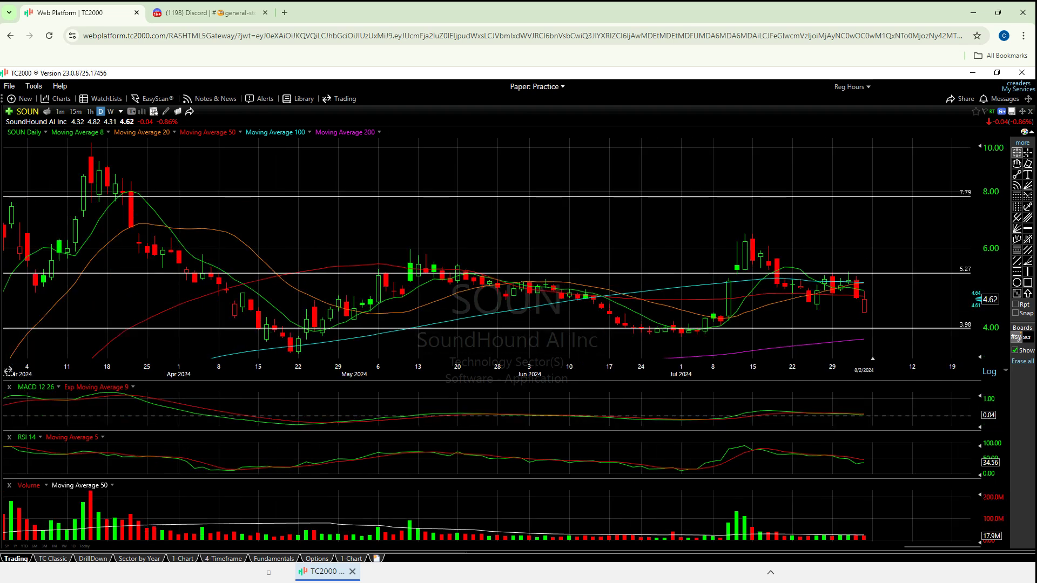
pyautogui.moveTo(660, 330)
pyautogui.press('Down')
pyautogui.press('Down')
pyautogui.press('Down')
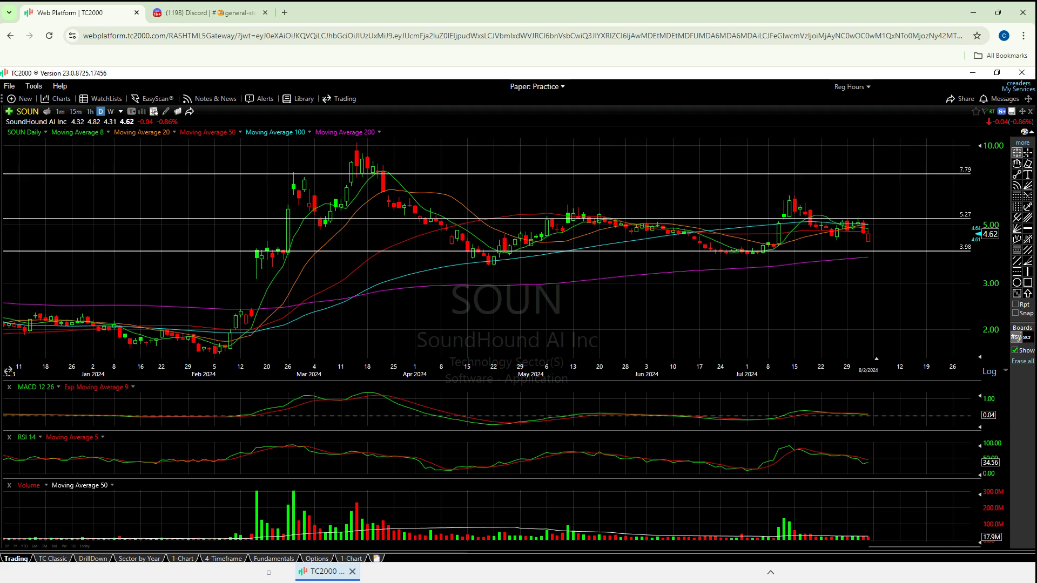
pyautogui.click(111, 111)
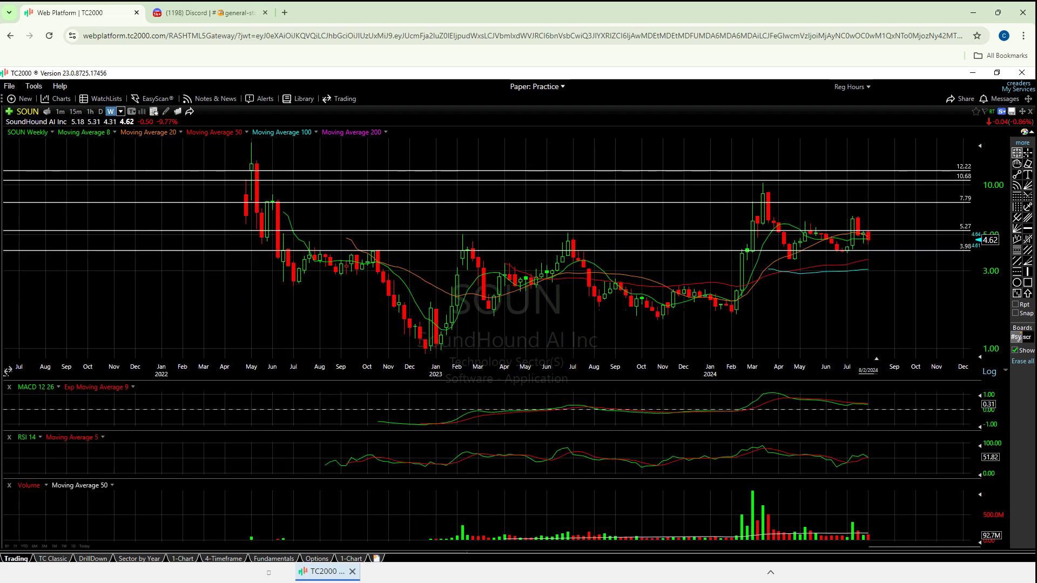
# Step: Zoom in on the weekly SOUN chart and draw a horizontal support line at 3.26
pyautogui.scroll(3, 502, 249)
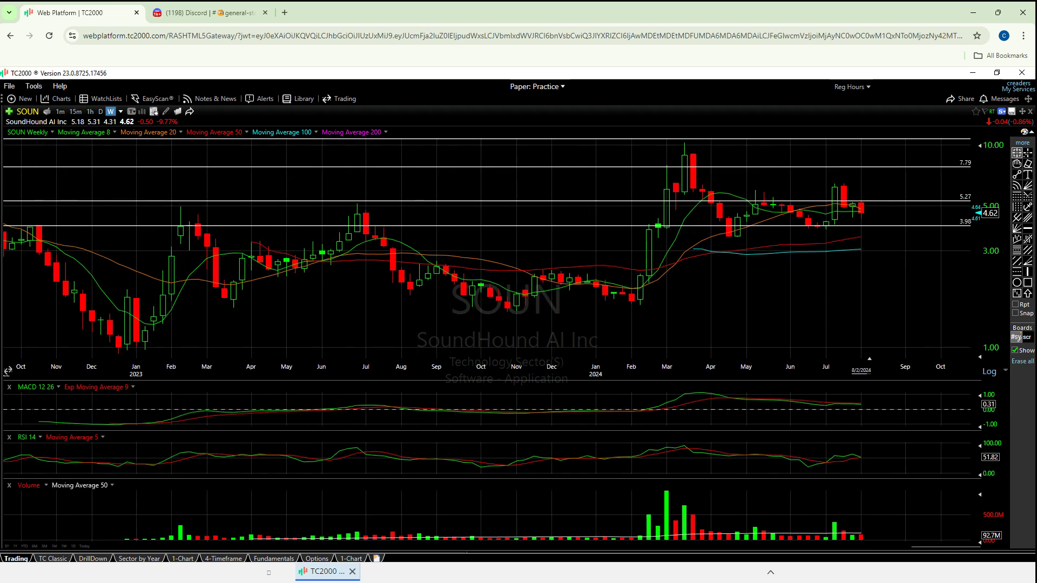
pyautogui.scroll(1, 502, 249)
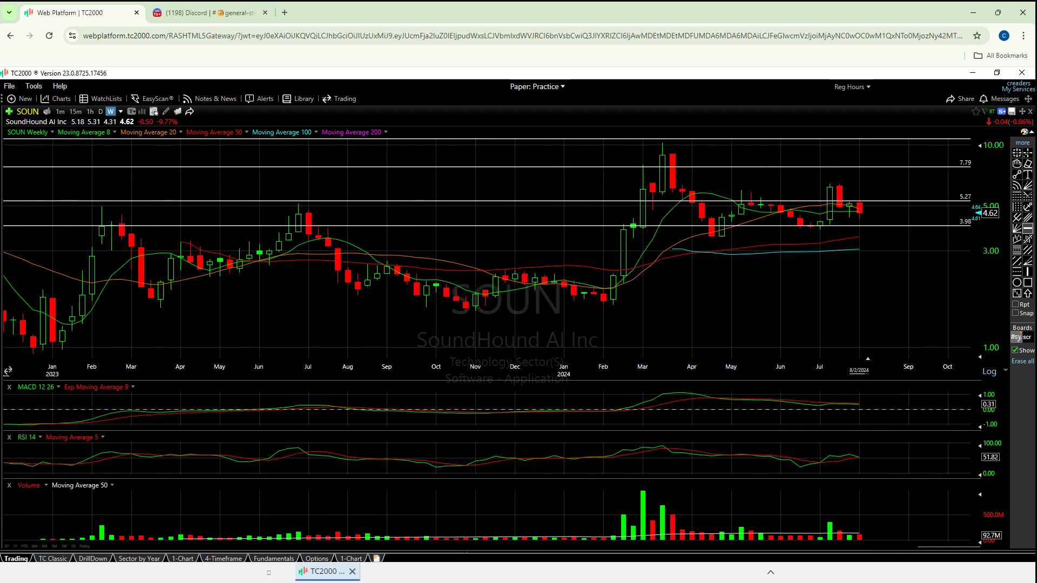
pyautogui.click(541, 243)
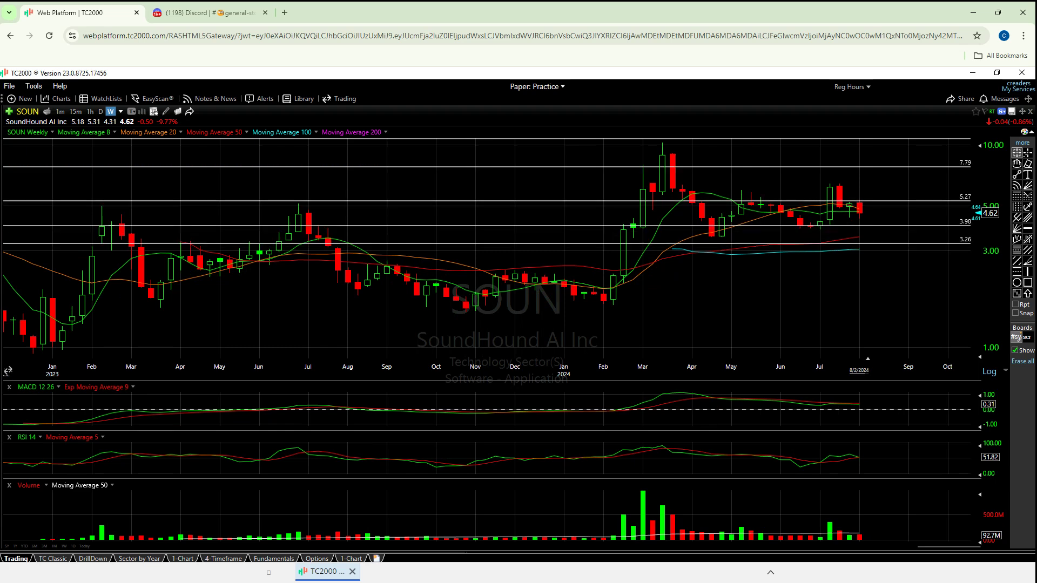
# Step: Check the February 16, 2024 price data, then switch SOUN to the hourly chart
pyautogui.click(623, 253)
pyautogui.moveTo(623, 254); pyautogui.dragTo(623, 253)
pyautogui.click(90, 111)
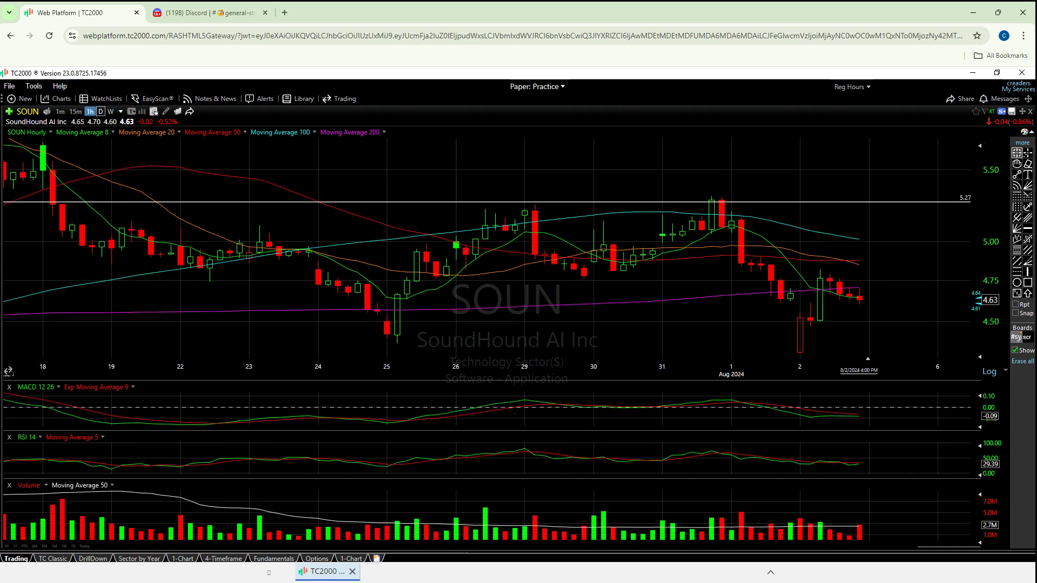
# Step: View SOUN on a zoomed-out daily chart, then return to the weekly timeframe
pyautogui.click(101, 111)
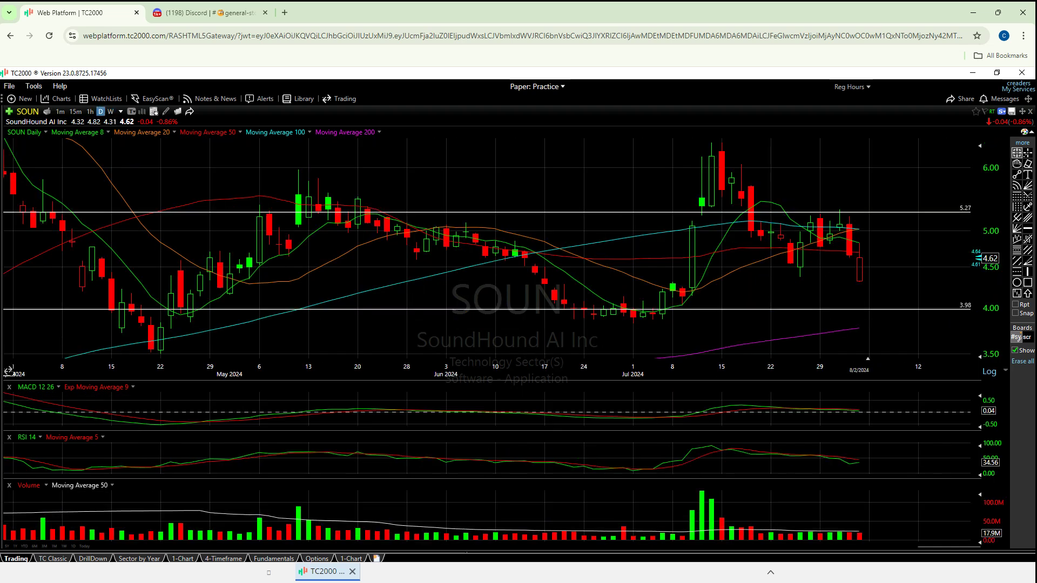
pyautogui.scroll(-3, 487, 219)
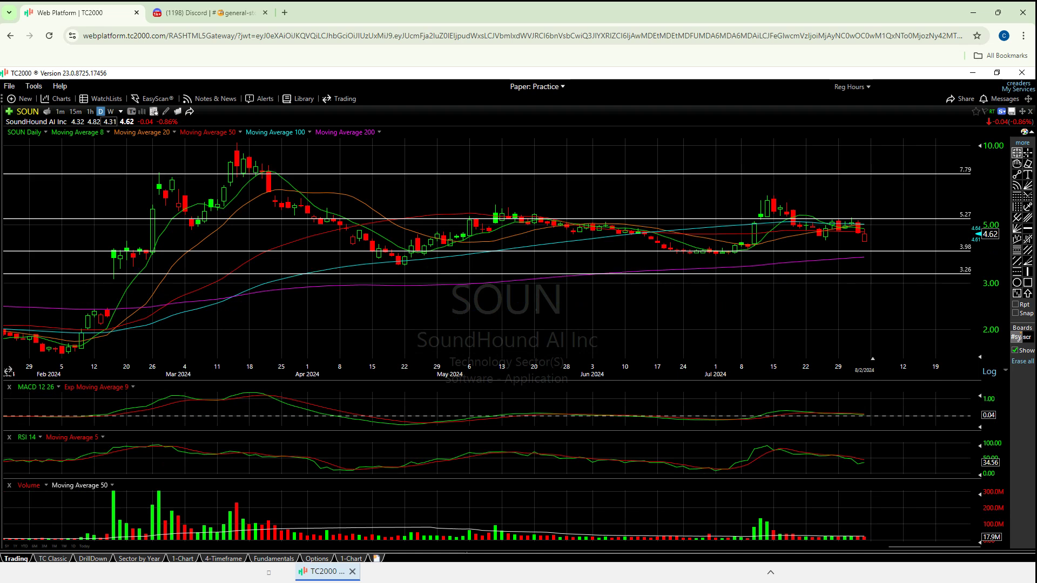
pyautogui.click(111, 110)
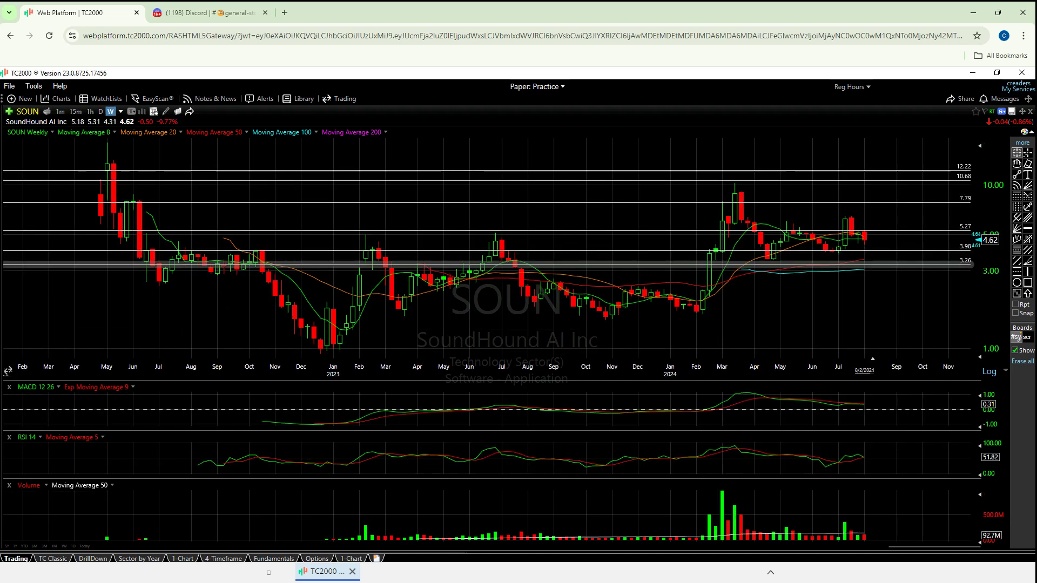
# Step: Move the 3.26 support line down to 2.94 and go back to the daily chart
pyautogui.moveTo(540, 270); pyautogui.dragTo(540, 271)
pyautogui.moveTo(719, 272)
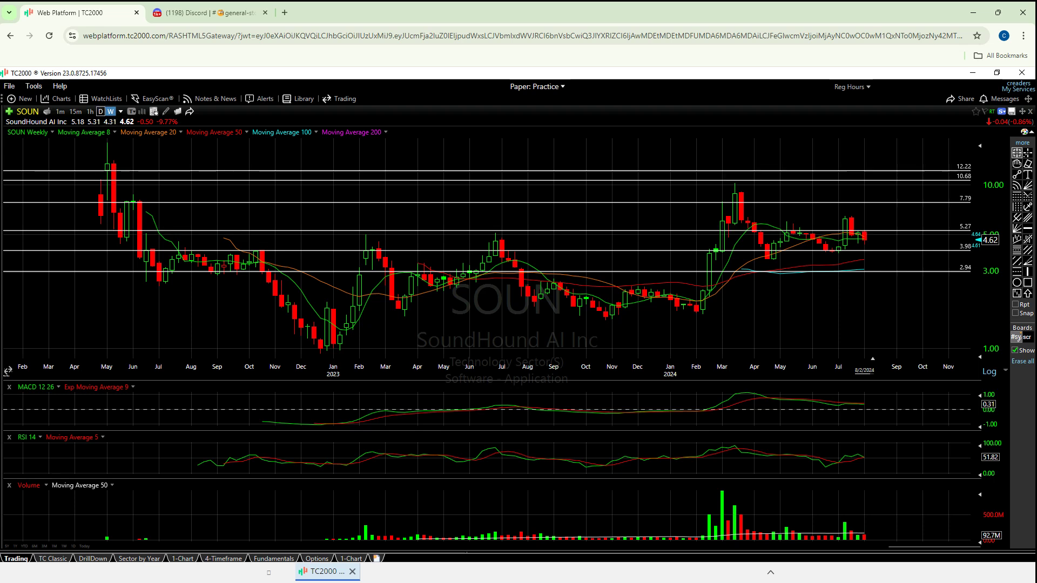
pyautogui.click(100, 111)
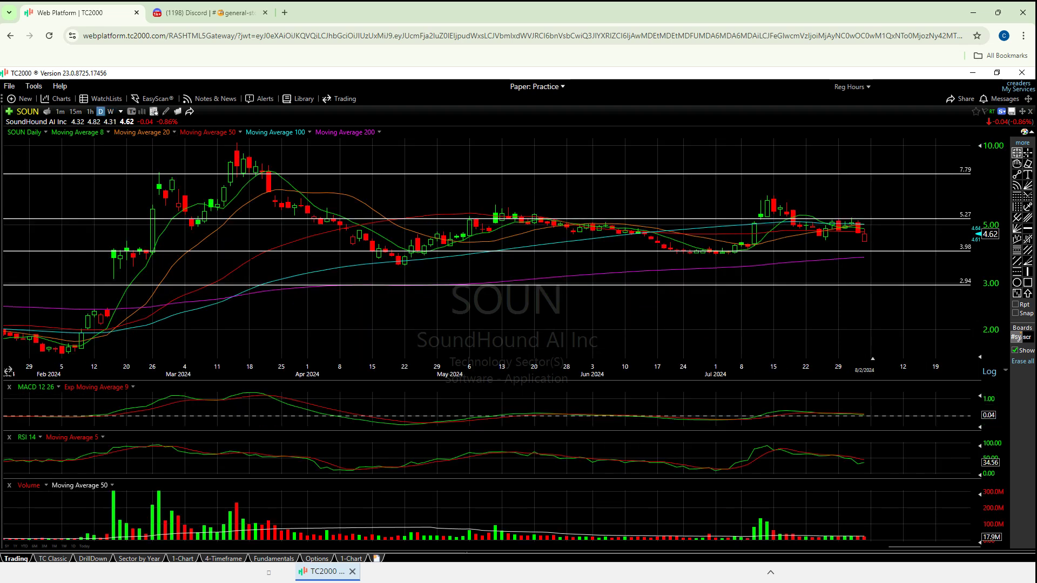